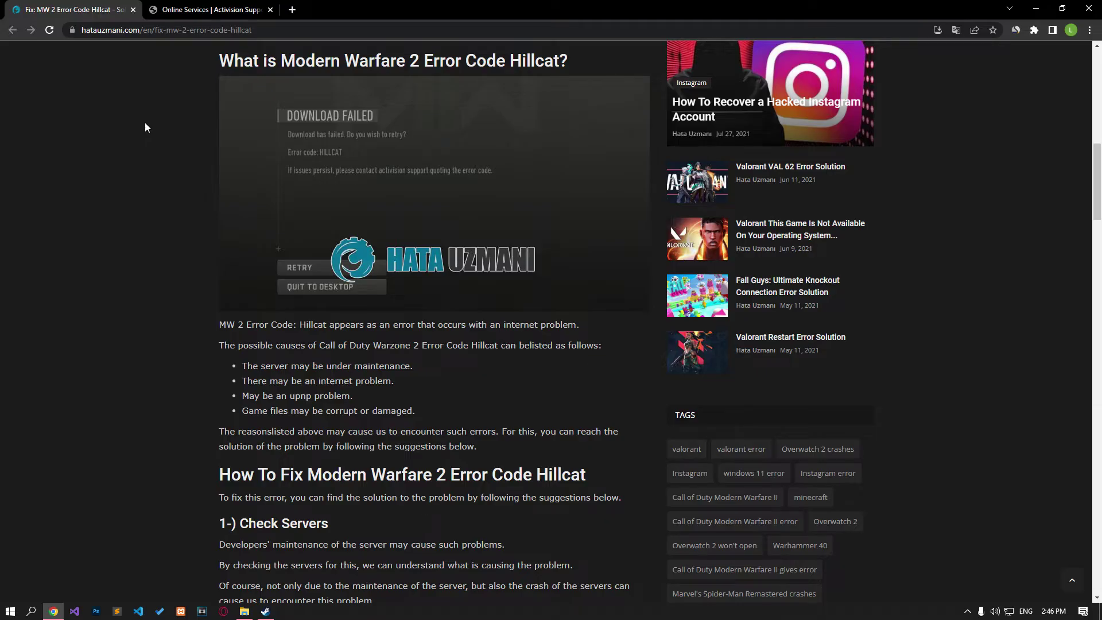
Scroll the Hillcat fix article down to the '2-) Register Another DNS Server' section.
scroll(146, 127, "down", 8)
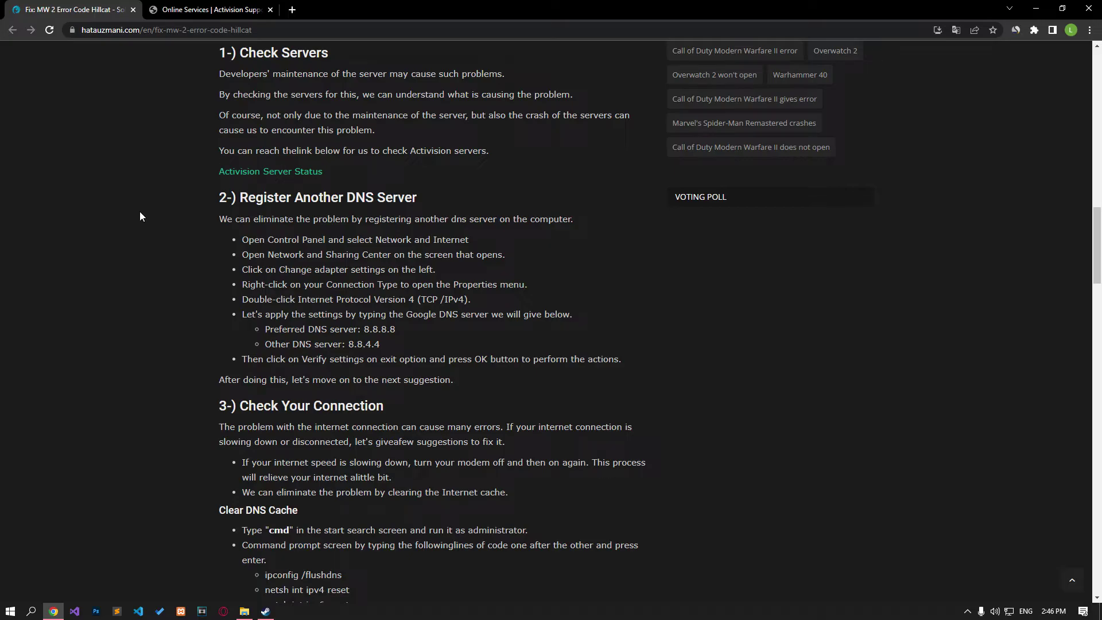
Check the Activision Online Services page to confirm the Modern Warfare II servers are online.
left_click(240, 172)
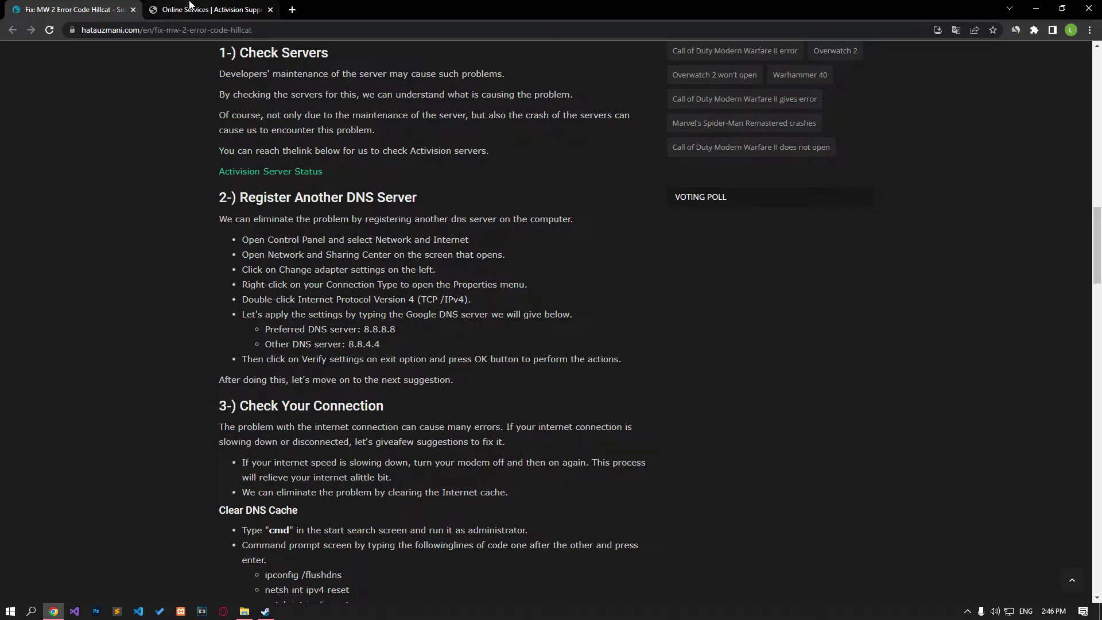
left_click_drag(245, 348, 473, 393)
left_click(477, 384)
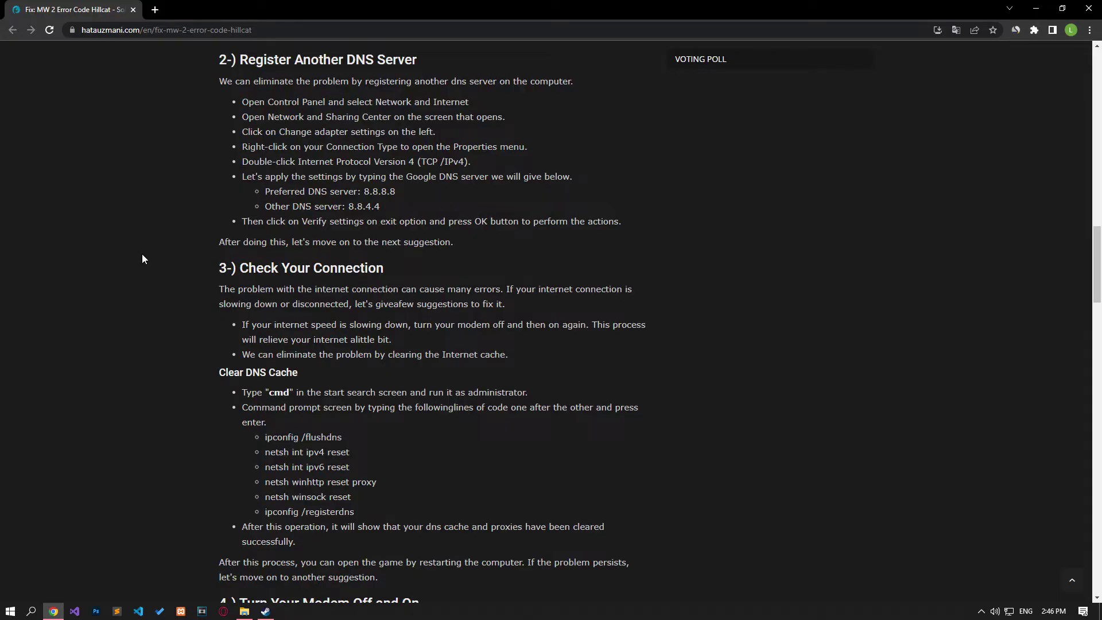
key("super")
Go from Control Panel through Network and Internet and Network and Sharing Center to the Ethernet Status.
type("control")
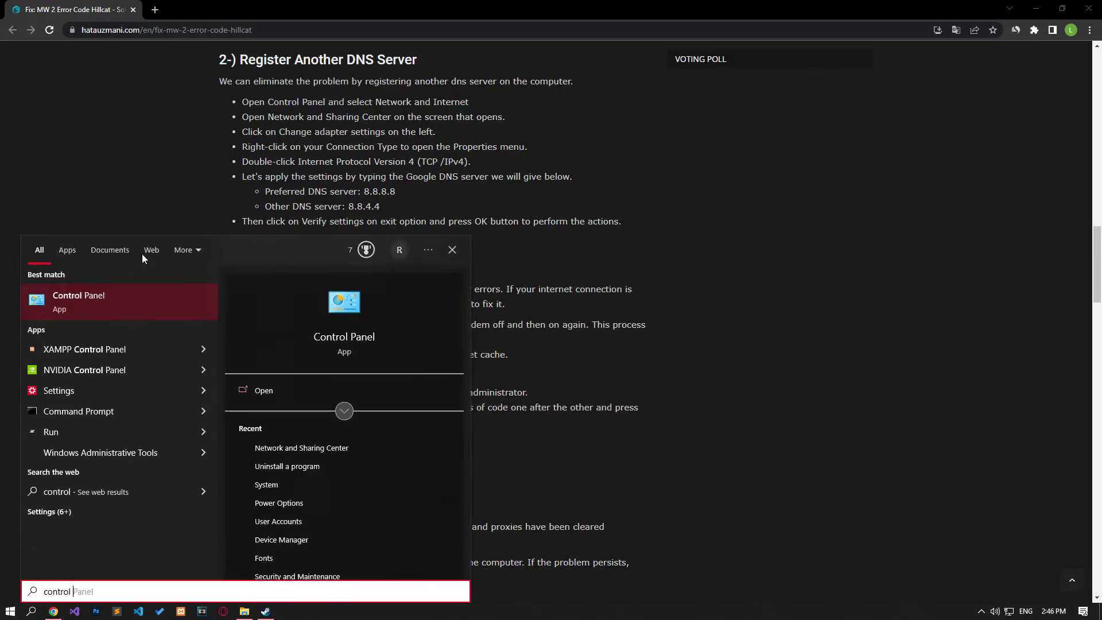
left_click(112, 298)
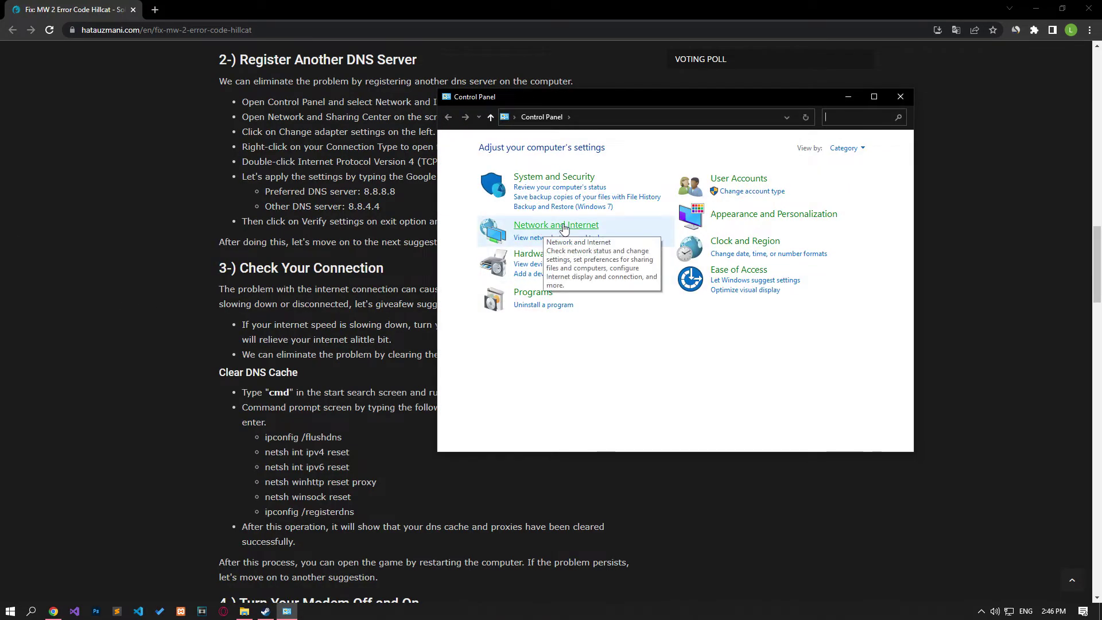
left_click(564, 226)
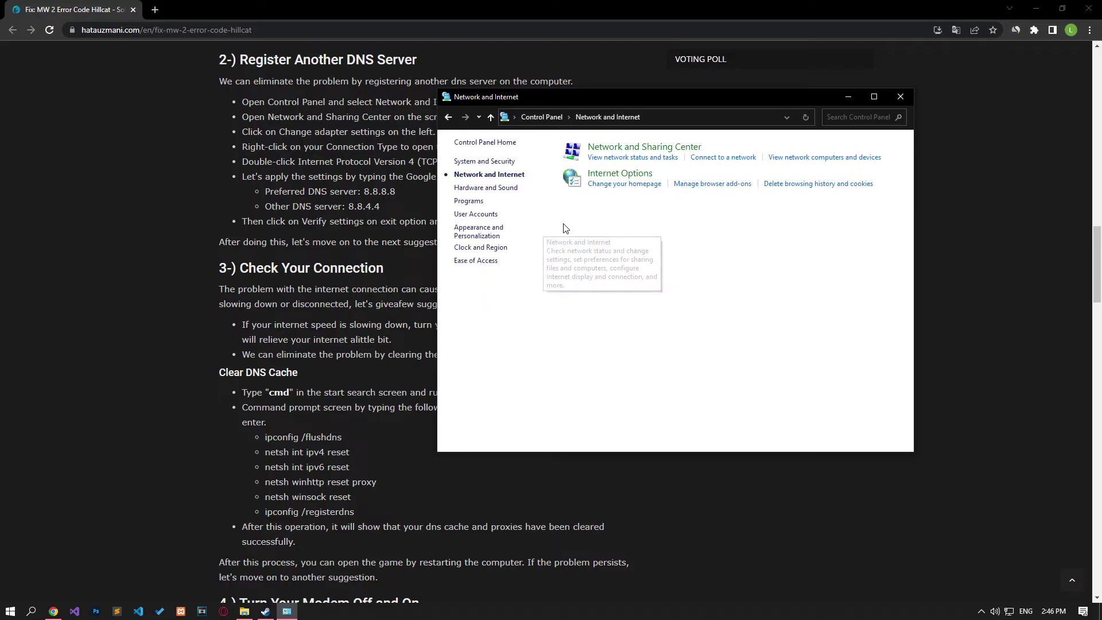
left_click(673, 149)
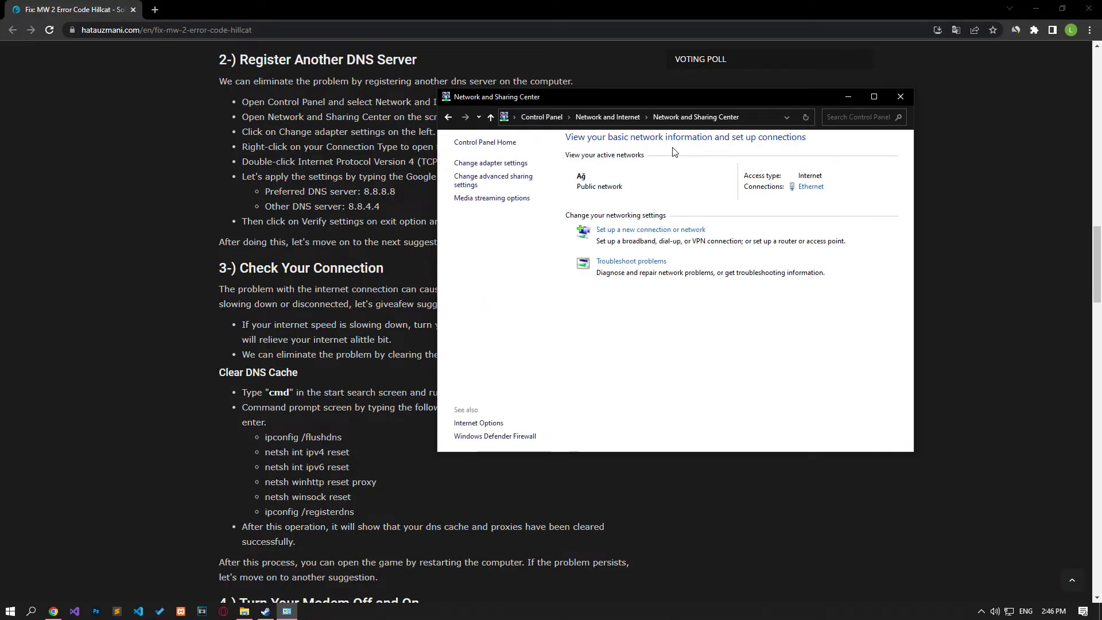
left_click(816, 191)
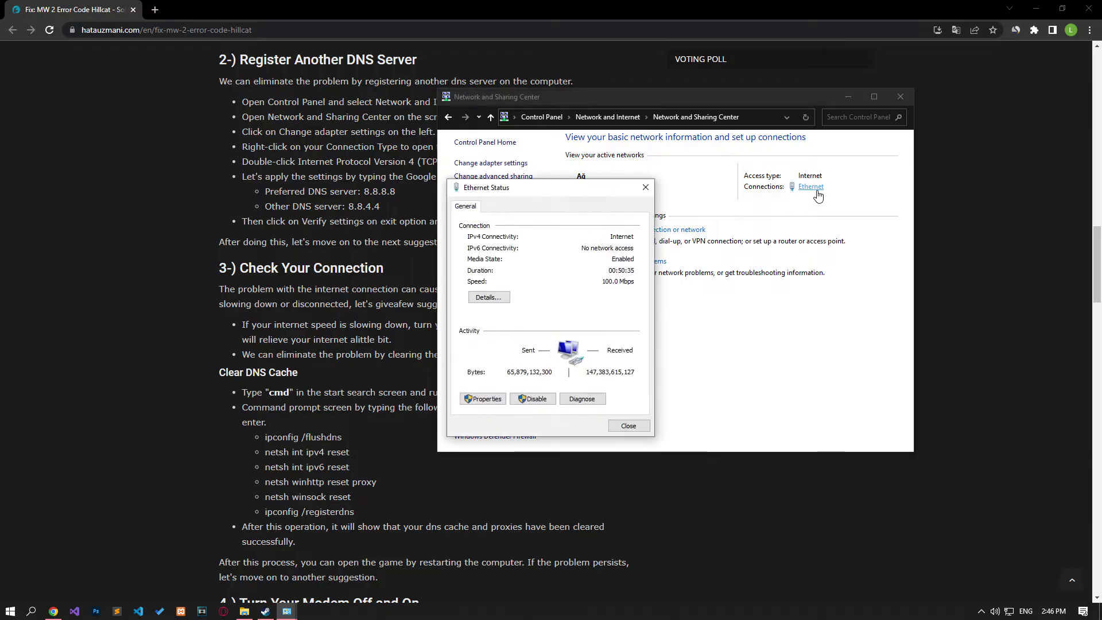
In Ethernet's TCP/IPv4 properties, enter DNS servers 8.8.8.8 and 8.8.4.4 manually.
left_click(491, 399)
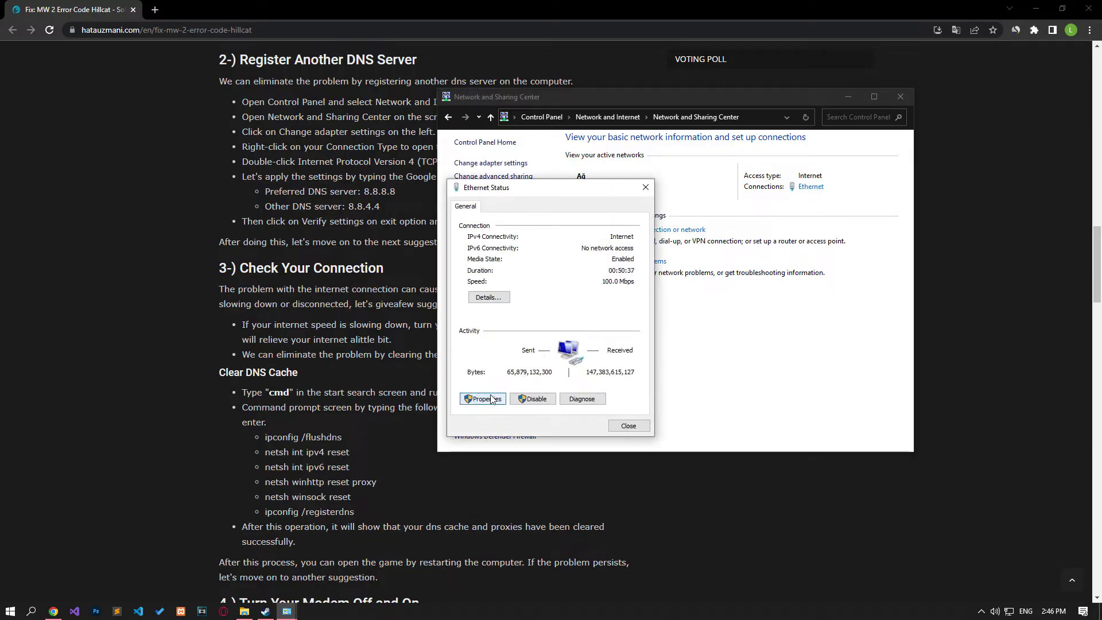
left_click(529, 330)
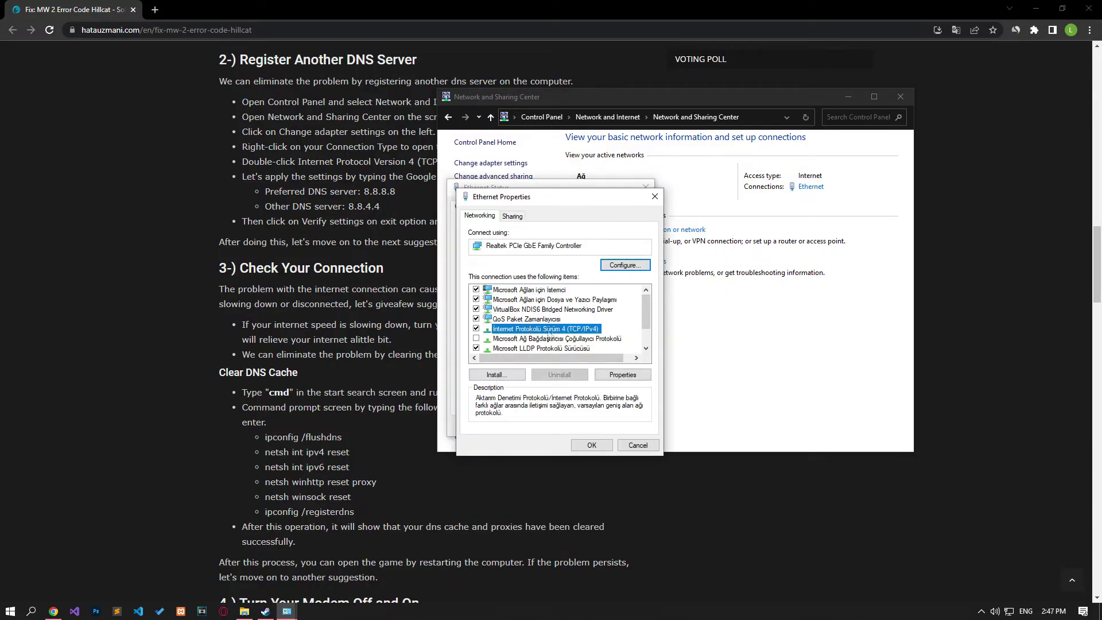
double_click(567, 332)
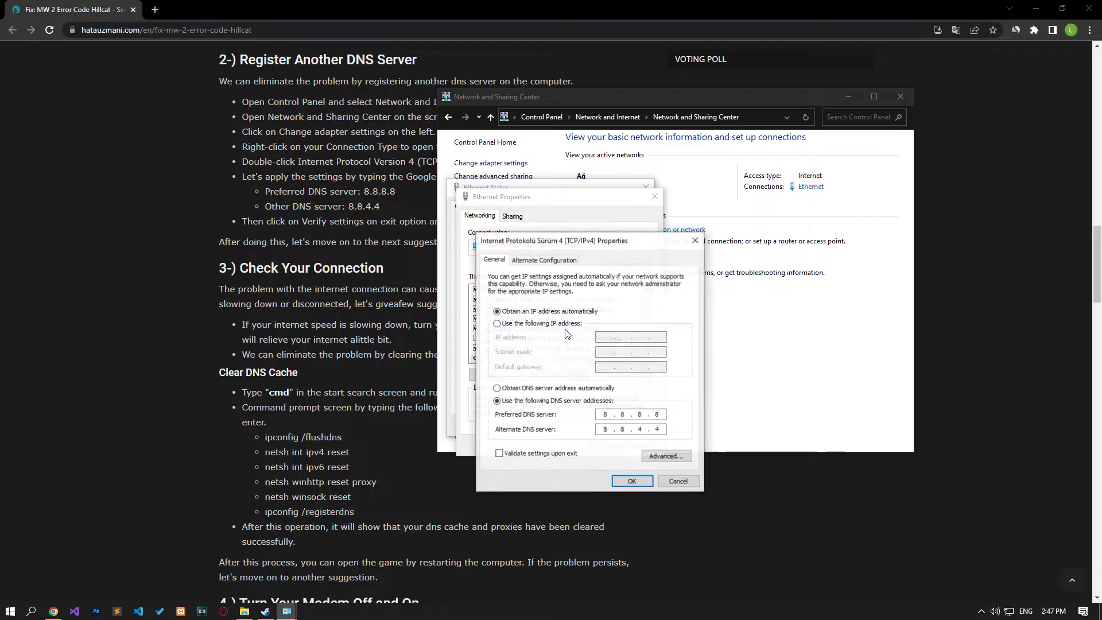
left_click(534, 389)
left_click(540, 401)
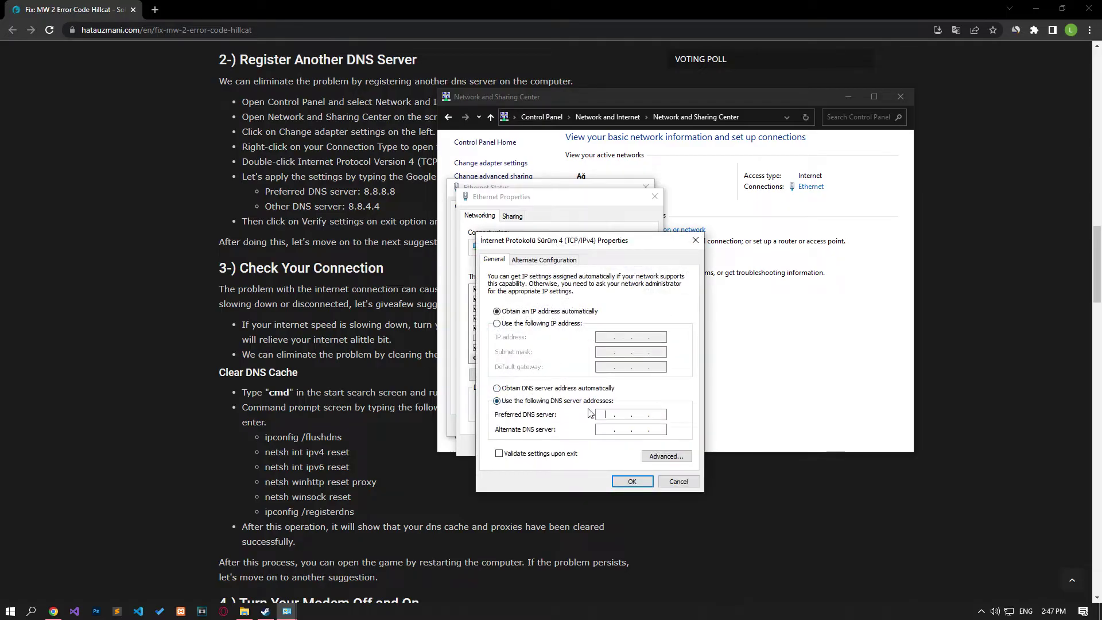
type("8.8.8.88.")
Save the DNS change and close the Ethernet and Network and Sharing Center windows.
left_click(622, 481)
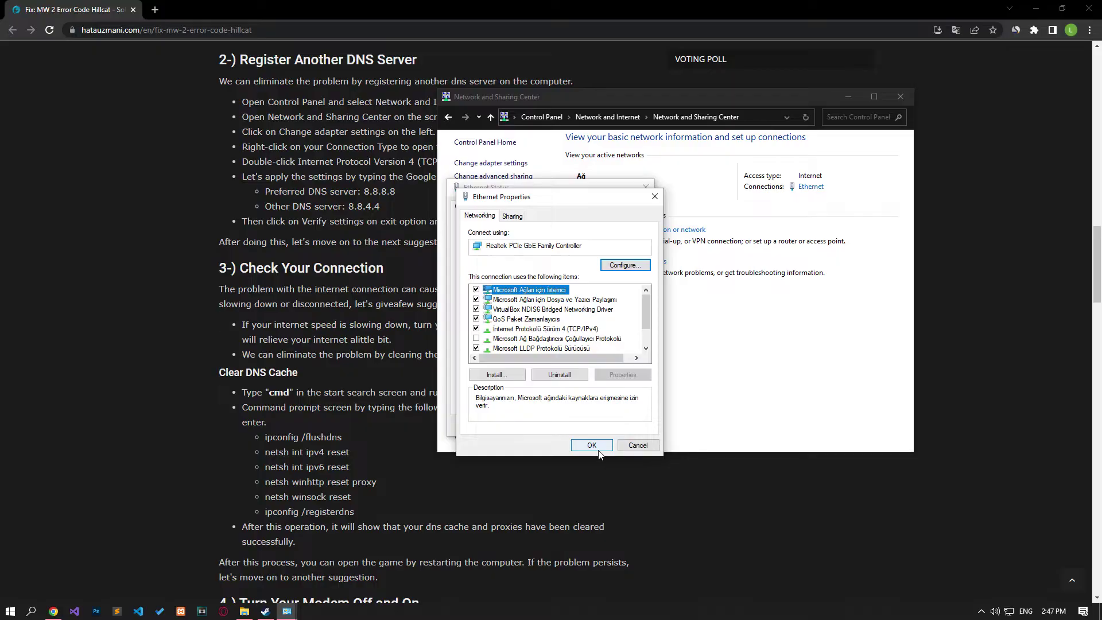
left_click(596, 448)
left_click(621, 428)
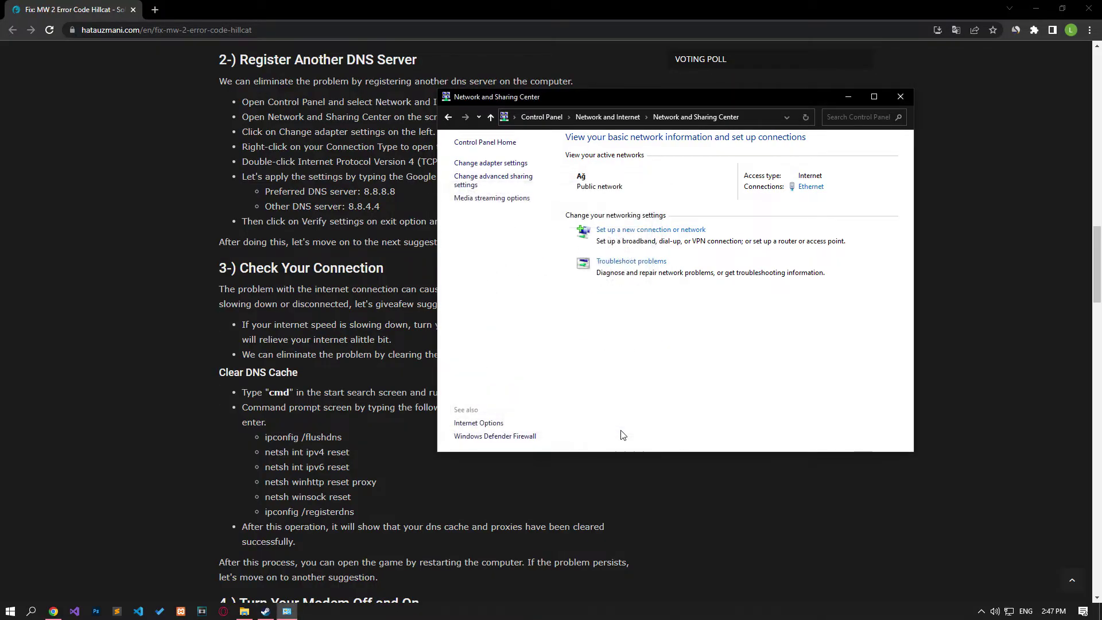
left_click(900, 96)
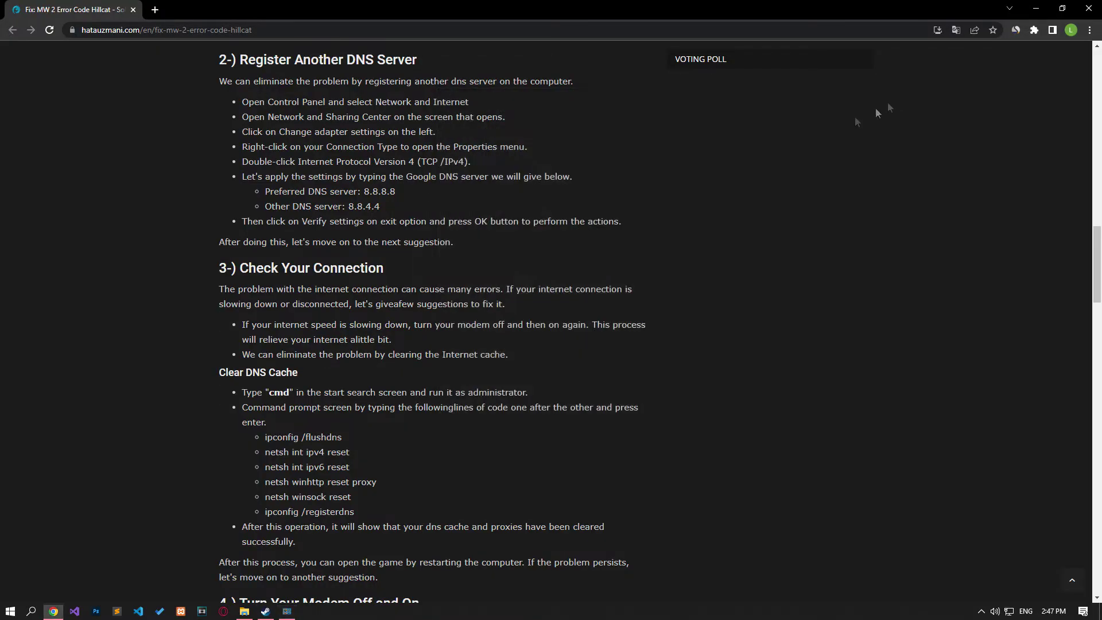
scroll(135, 304, "down", 3)
Launch Command Prompt as administrator and move its window to the left.
key("super")
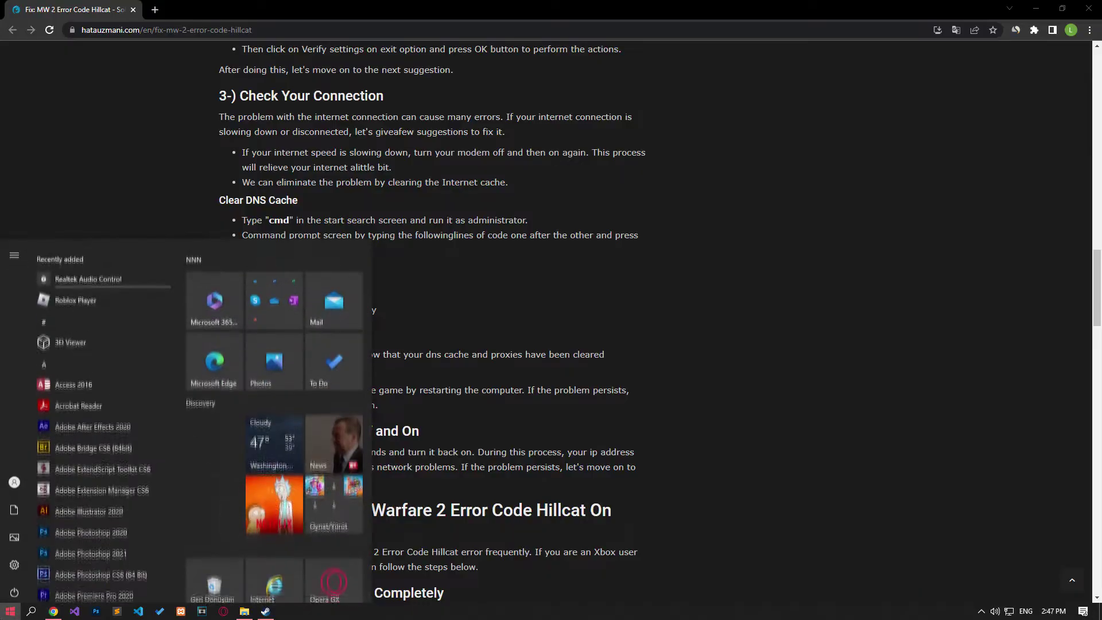
type("cmd")
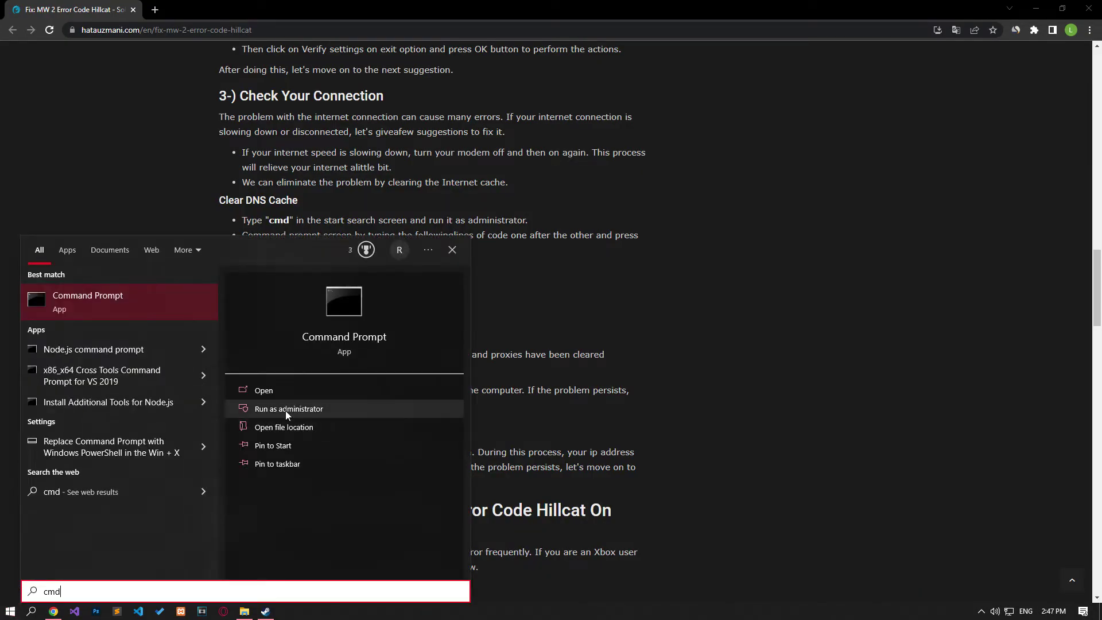
left_click(287, 408)
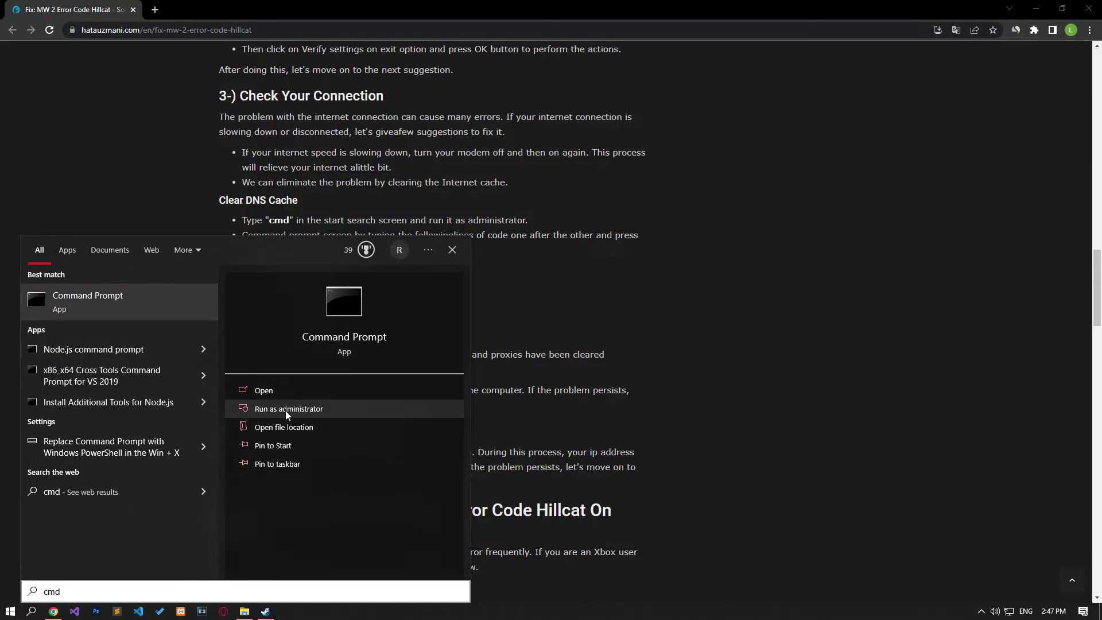
left_click_drag(237, 91, 606, 120)
Run netsh int ipv6 reset, netsh winhttp reset proxy, netsh winsock reset and ipconfig /registerdns.
triple_click(303, 265)
triple_click(306, 279)
triple_click(307, 294)
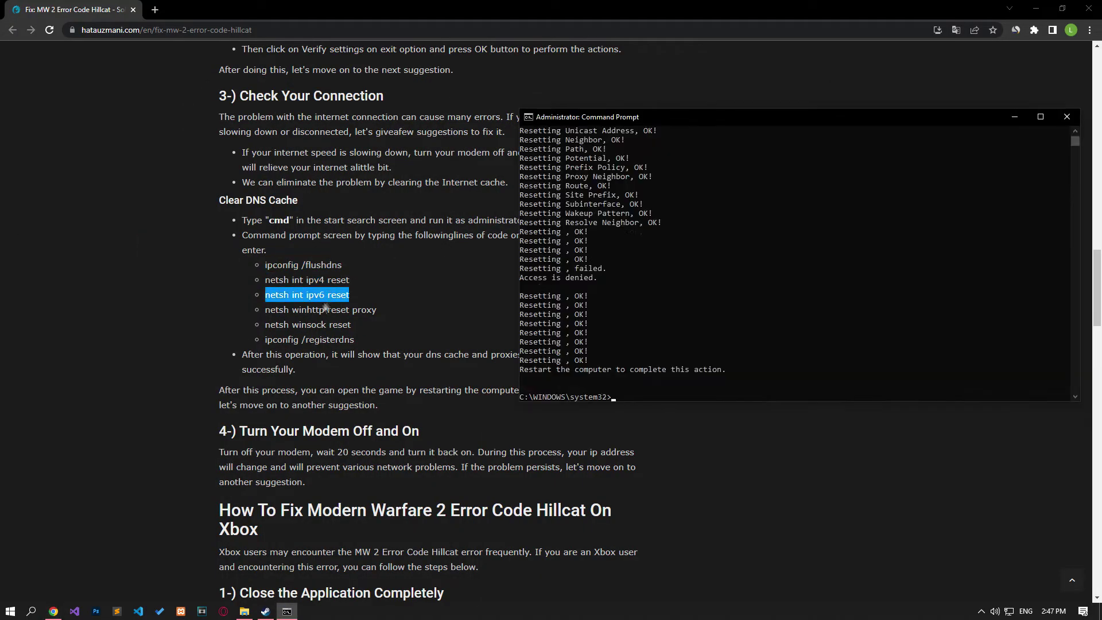
triple_click(321, 310)
triple_click(308, 324)
triple_click(317, 340)
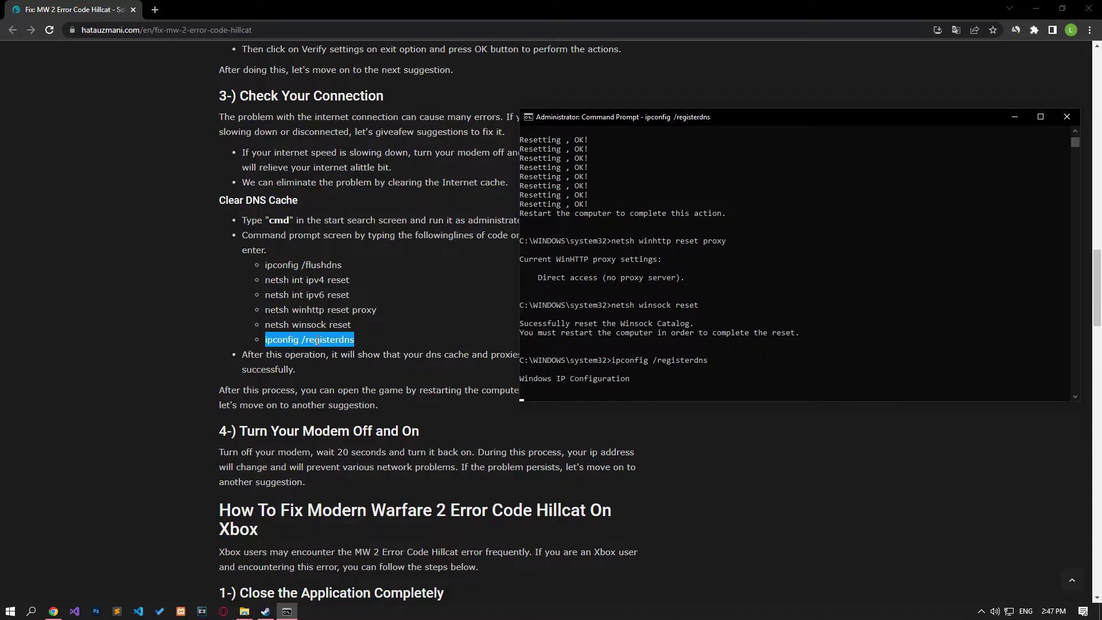
Close Command Prompt and bring up the Start menu power options to restart.
left_click(1066, 116)
left_click(10, 611)
left_click(15, 589)
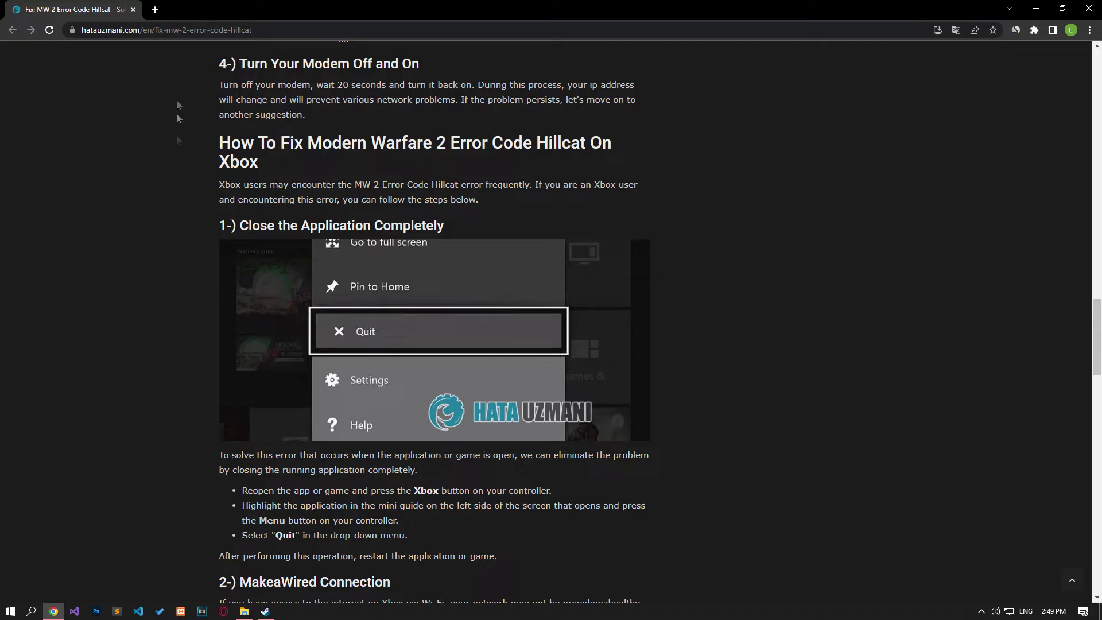
Switch to the Steam library from the taskbar.
left_click(265, 611)
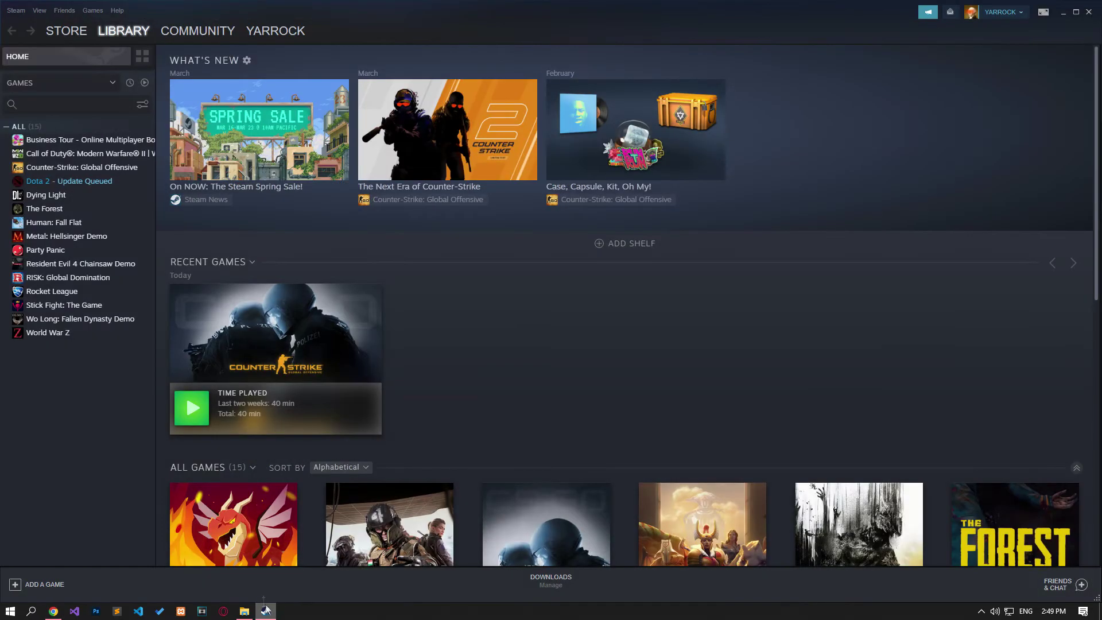
Open Call of Duty Modern Warfare II's Properties and its Local Files page to verify the game files.
mouse_move(119, 37)
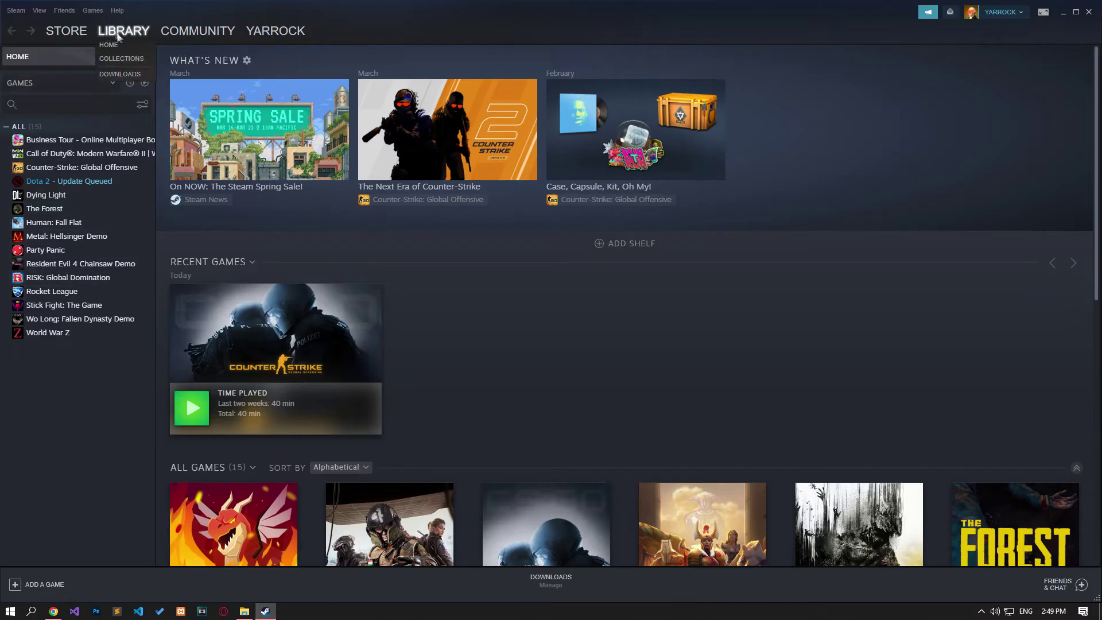
right_click(92, 155)
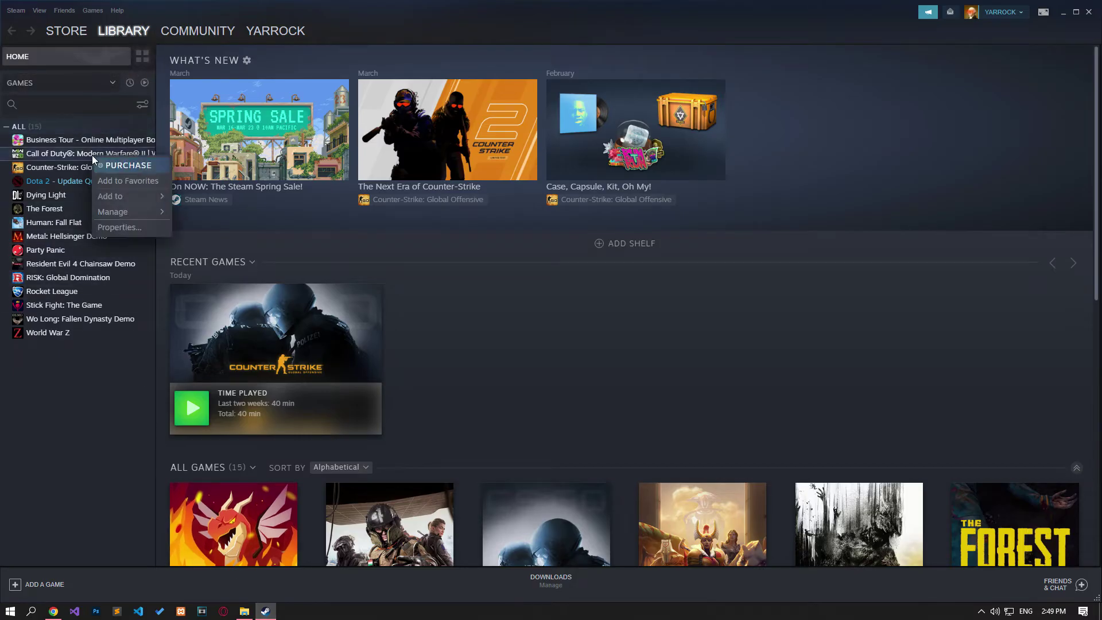
left_click(118, 227)
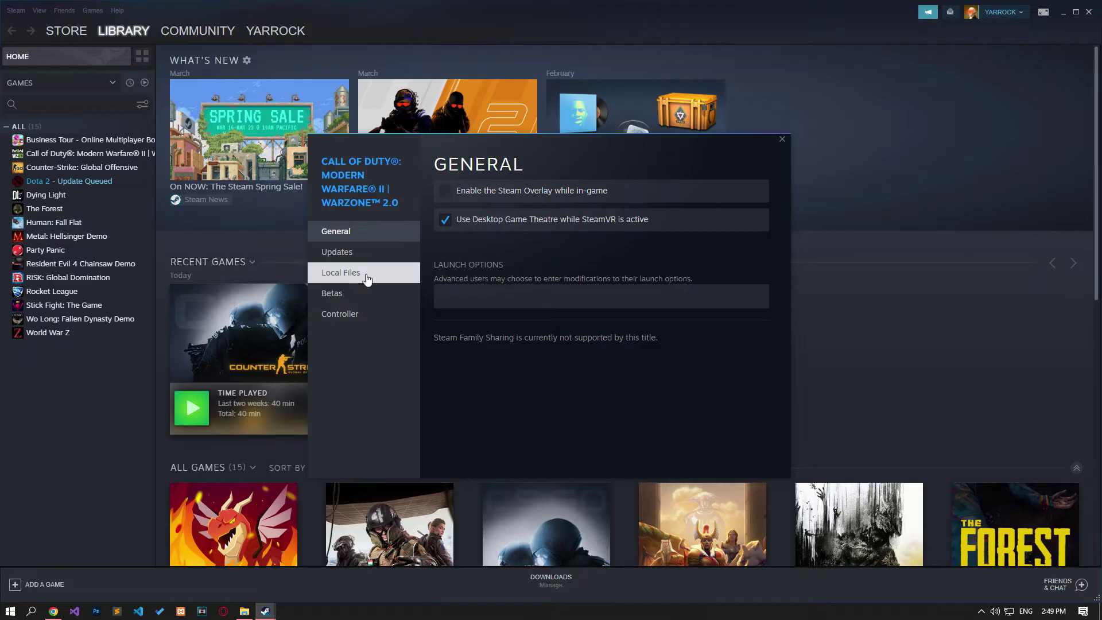
left_click(368, 278)
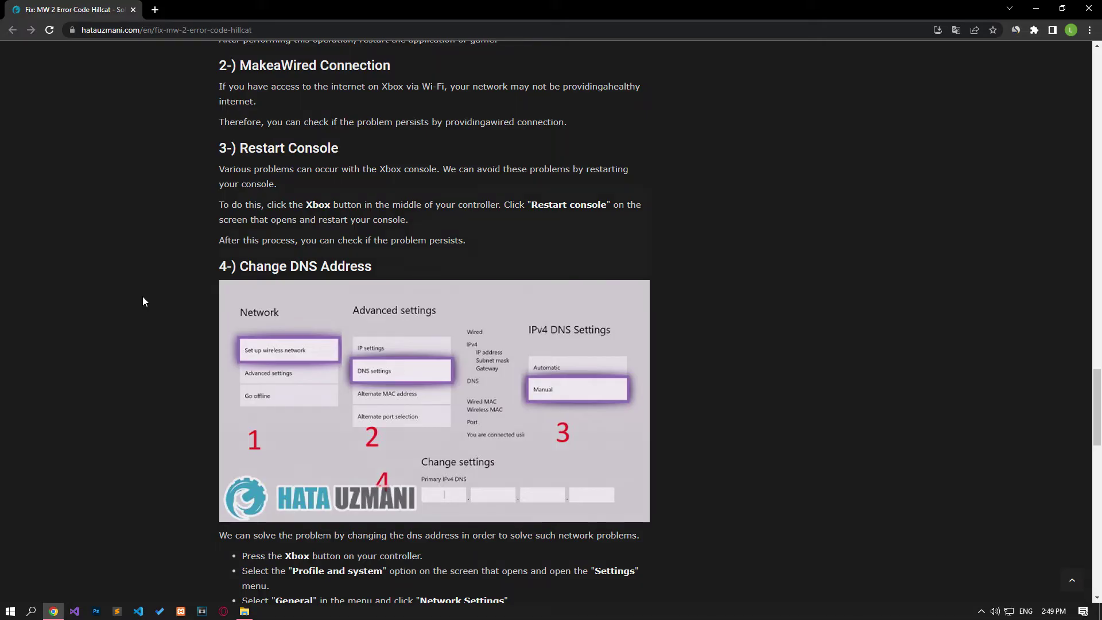
Scroll to the Xbox '4-) Change DNS Address' step with Primary 8.8.8.8 and Secondary 8.8.4.4.
scroll(142, 302, "down", 2)
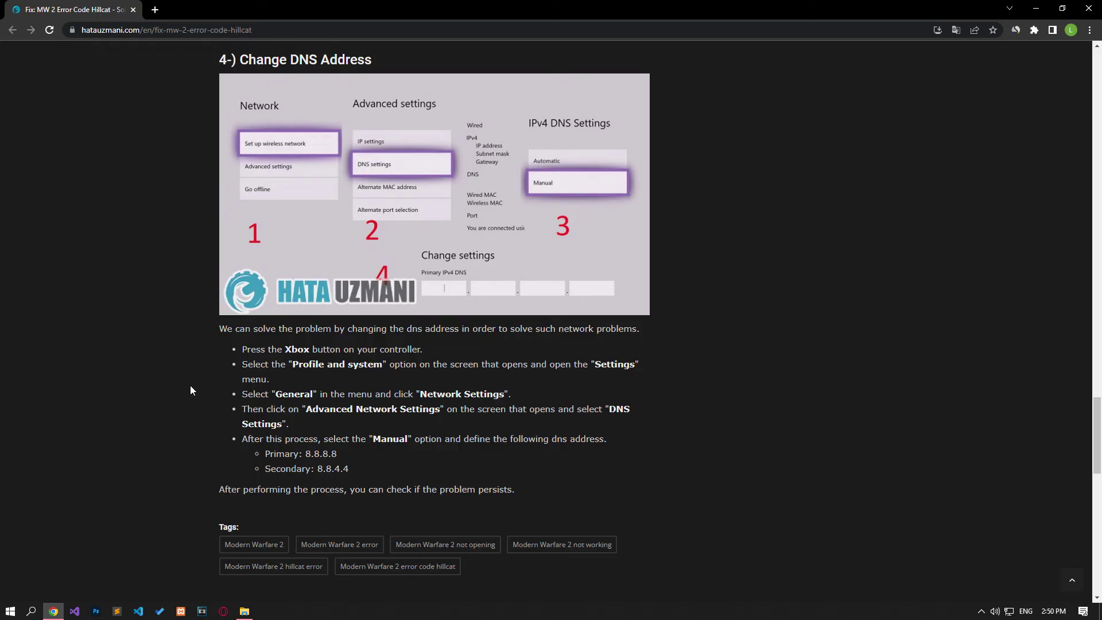
Open Screenshot_1.jpg from the New folder (4) folder in Windows Photo Viewer.
left_click(244, 611)
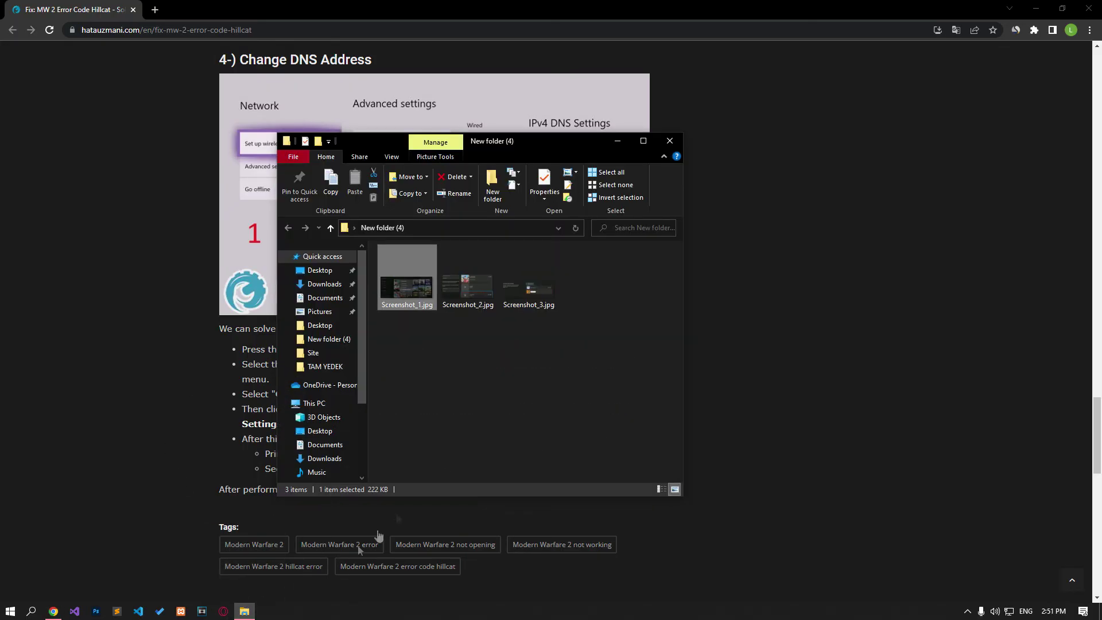
double_click(414, 269)
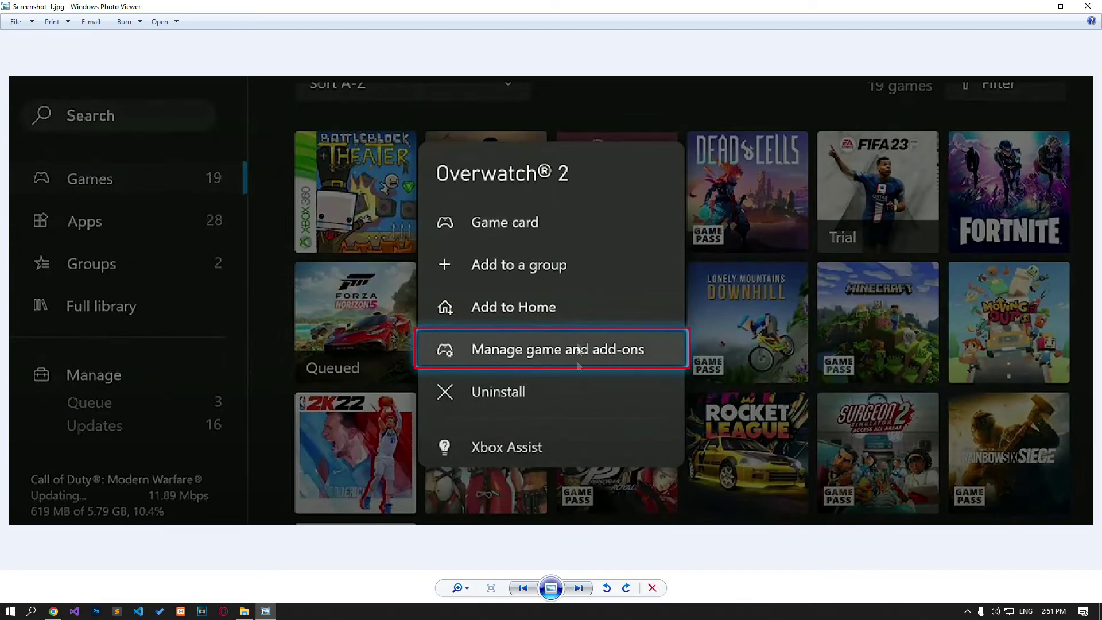
Page through to Screenshot_4's Delete Everywhere prompt, then close Photo Viewer and the folder.
left_click(582, 584)
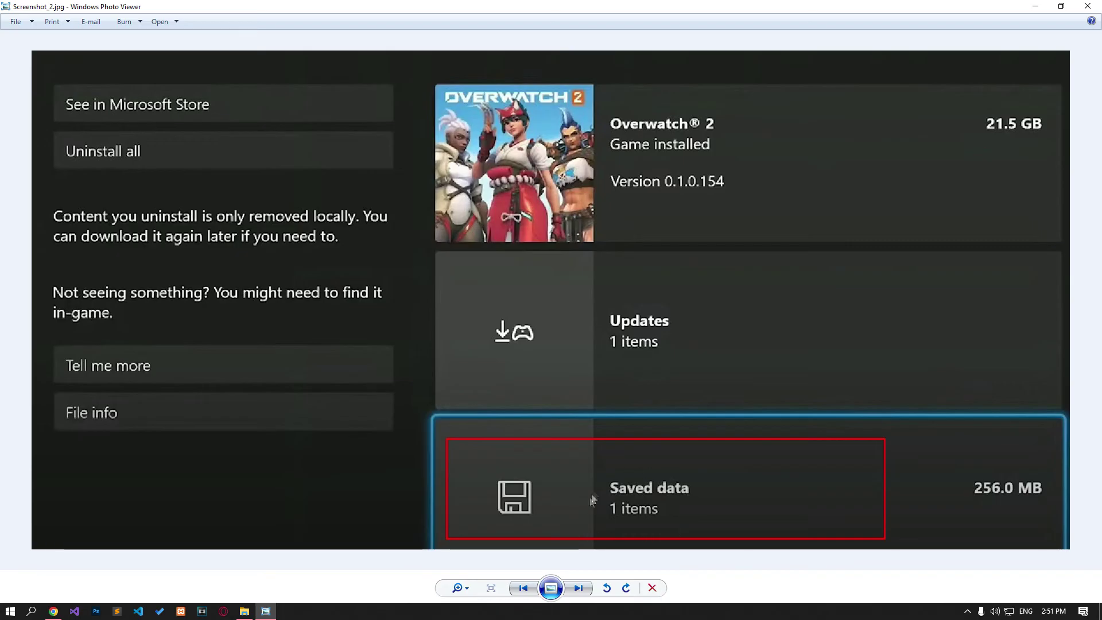
left_click(584, 585)
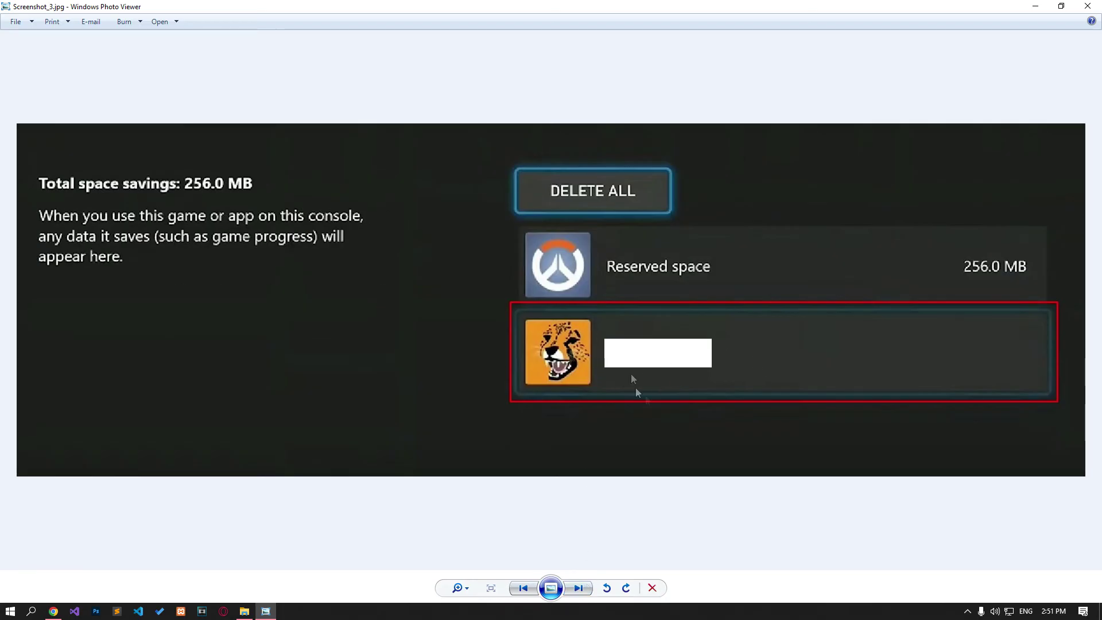
left_click(577, 586)
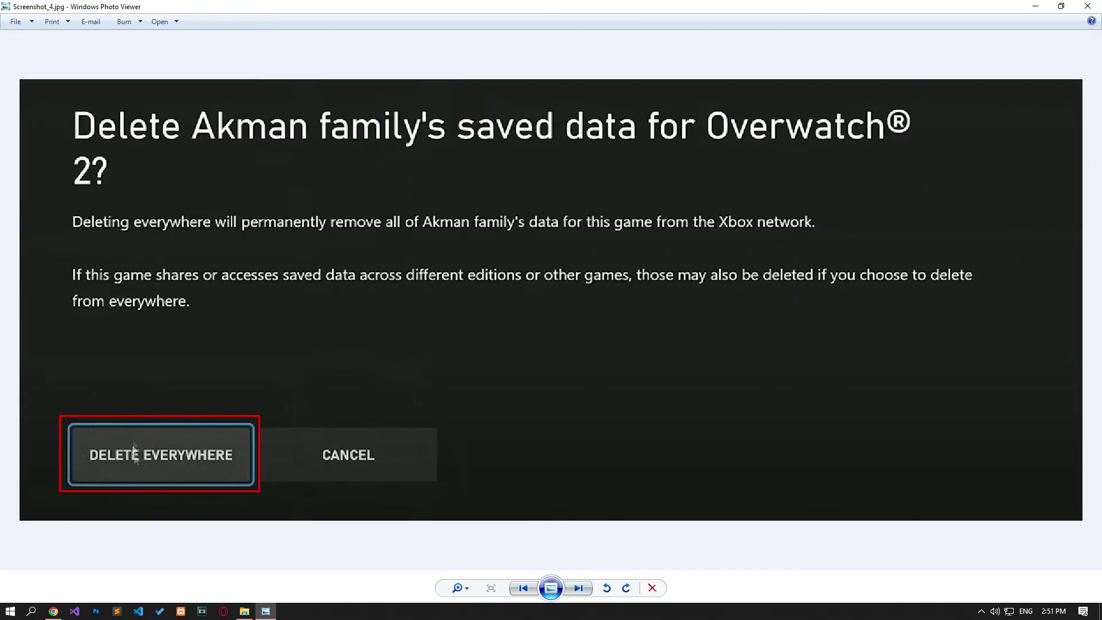
scroll(139, 463, "up", 1)
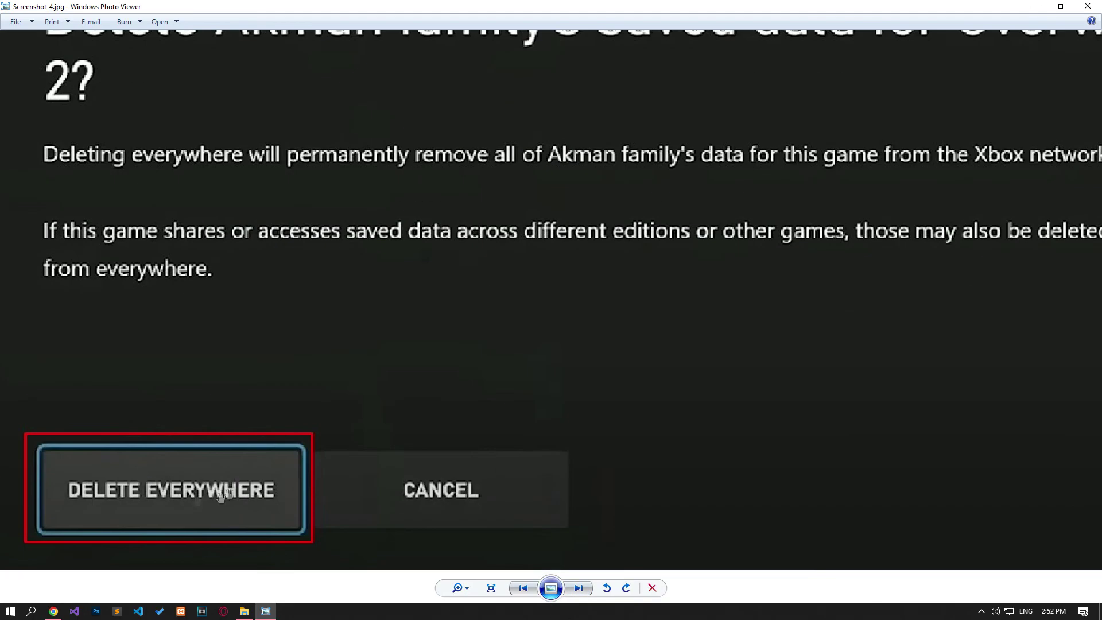
scroll(172, 500, "down", 1)
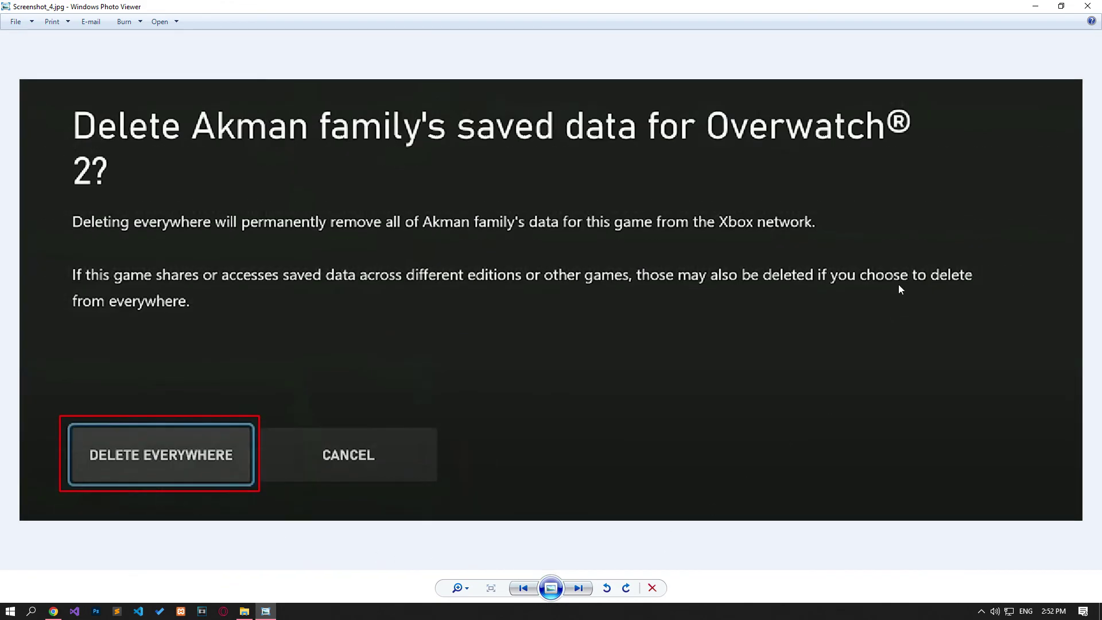
left_click(1088, 6)
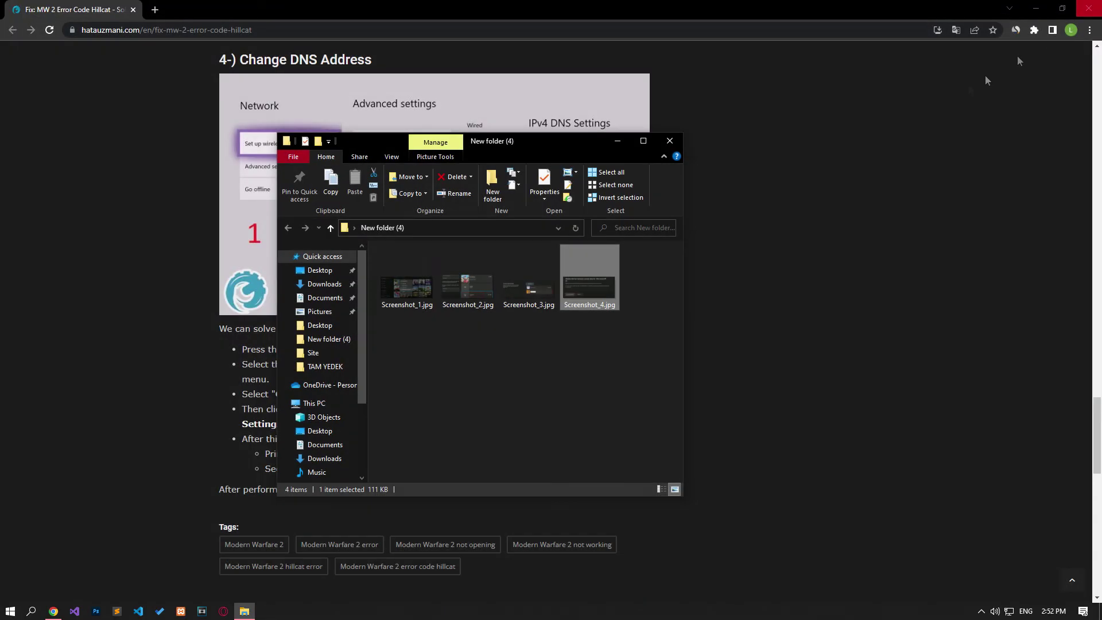
left_click(686, 134)
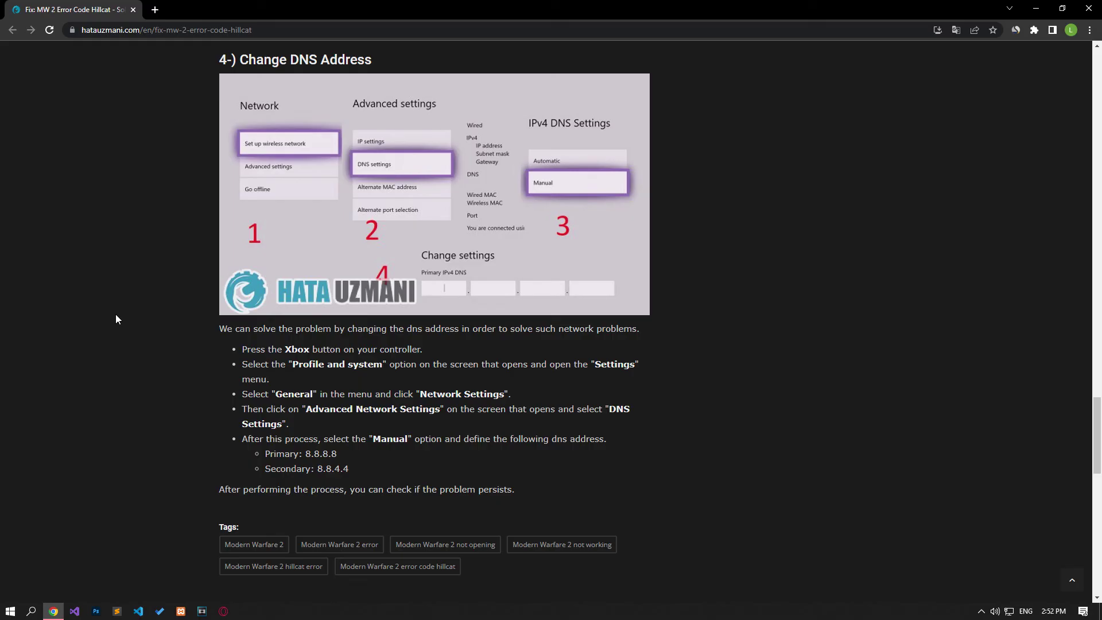